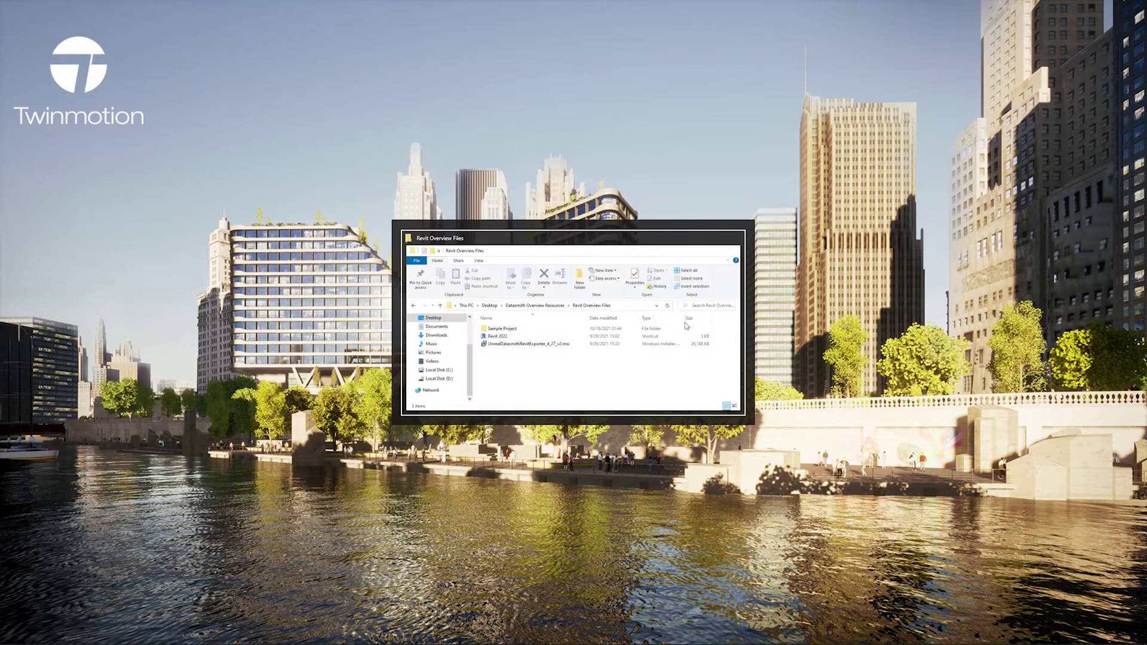
Install the Unreal Datasmith Exporter for Revit 2022 and 2021 after accepting the license terms.
double_click(554, 364)
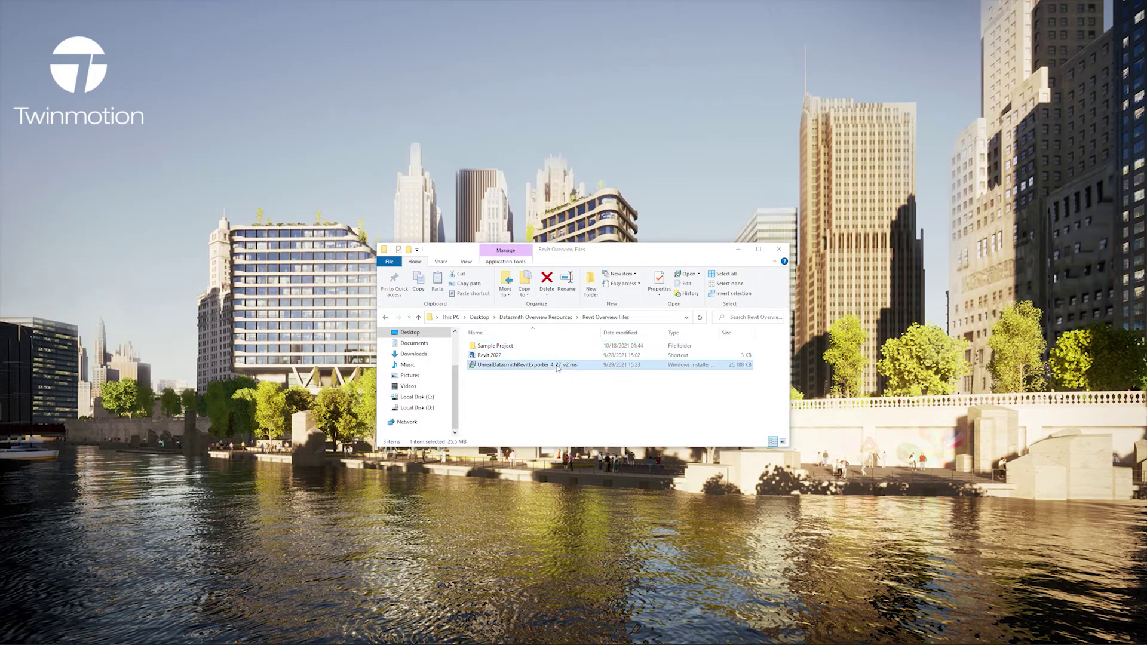
click(732, 446)
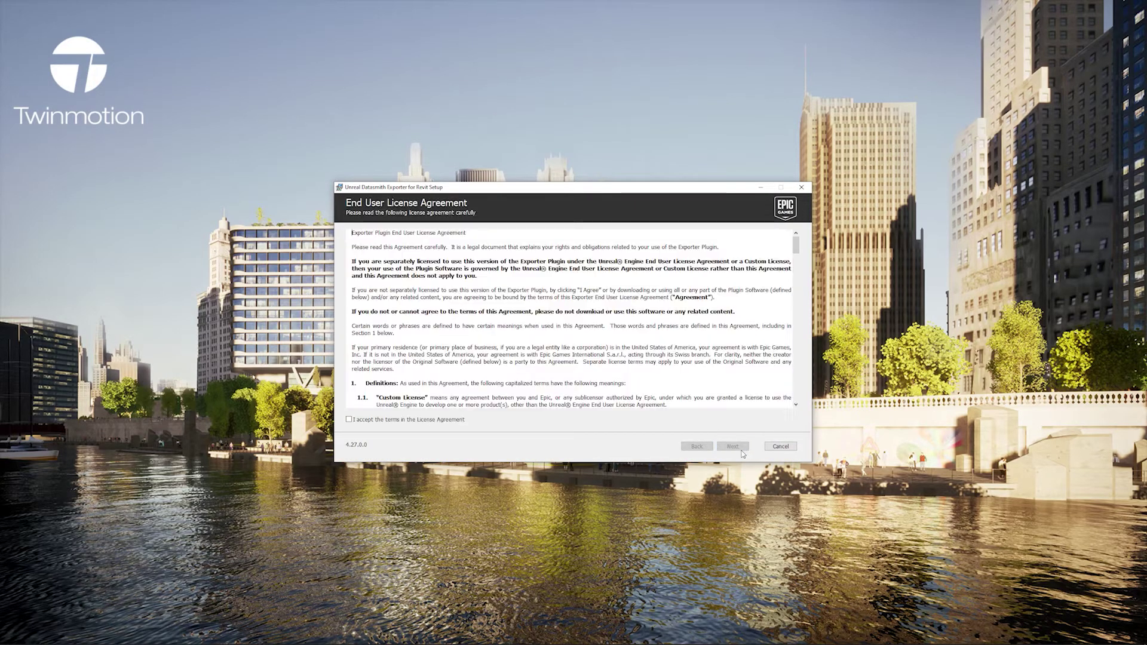
click(415, 420)
click(721, 447)
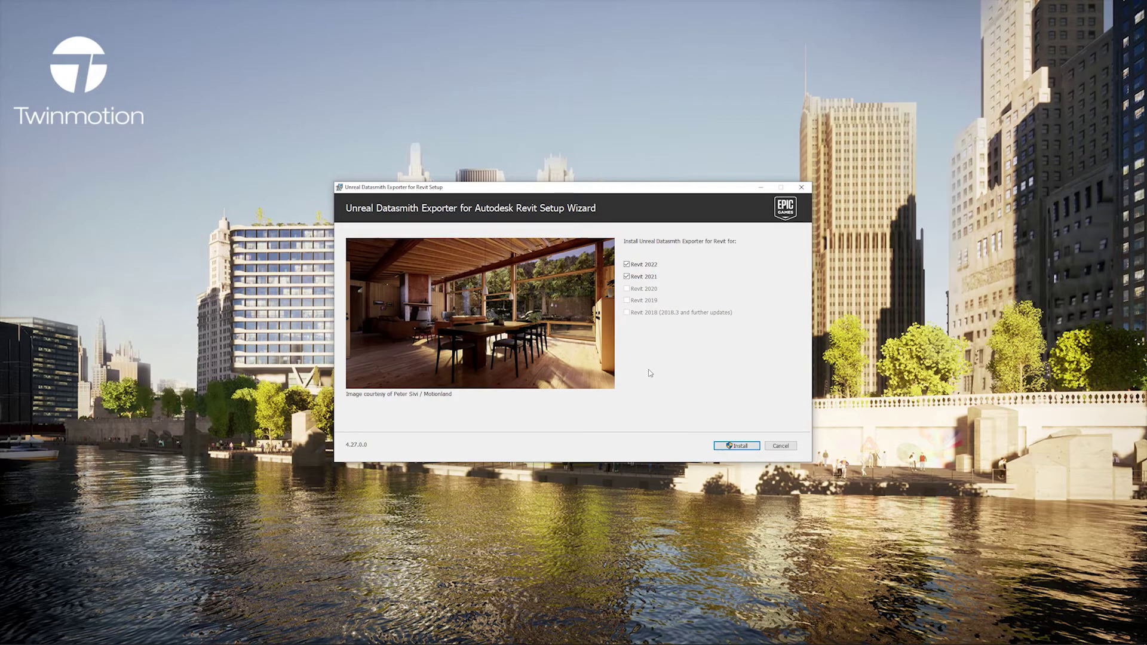
click(741, 446)
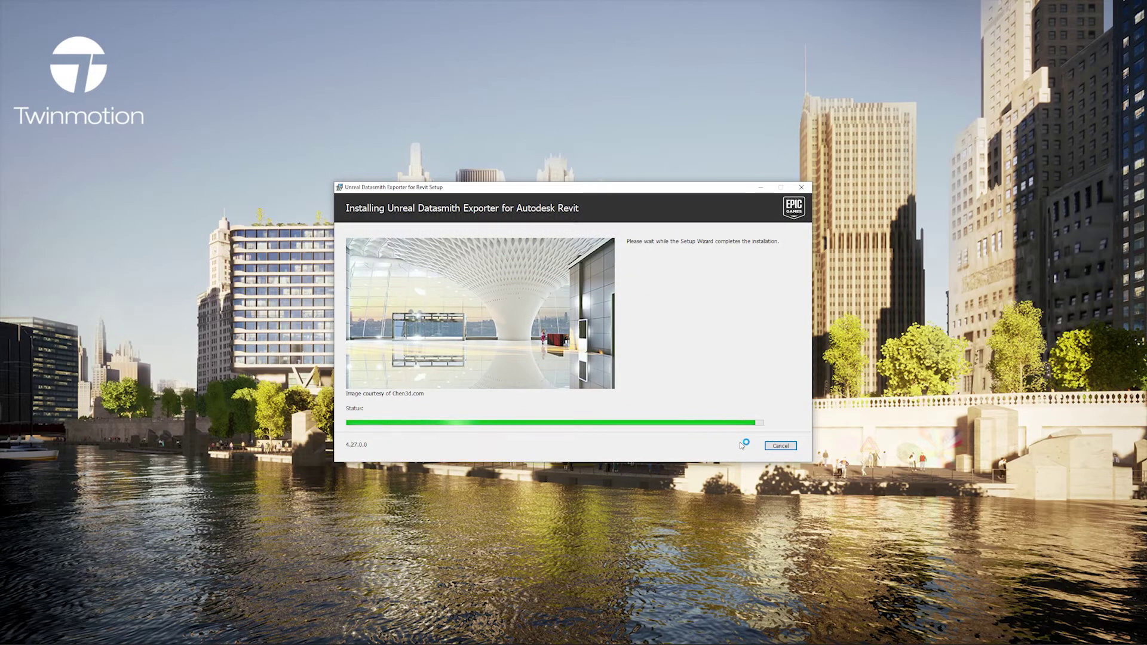
click(781, 446)
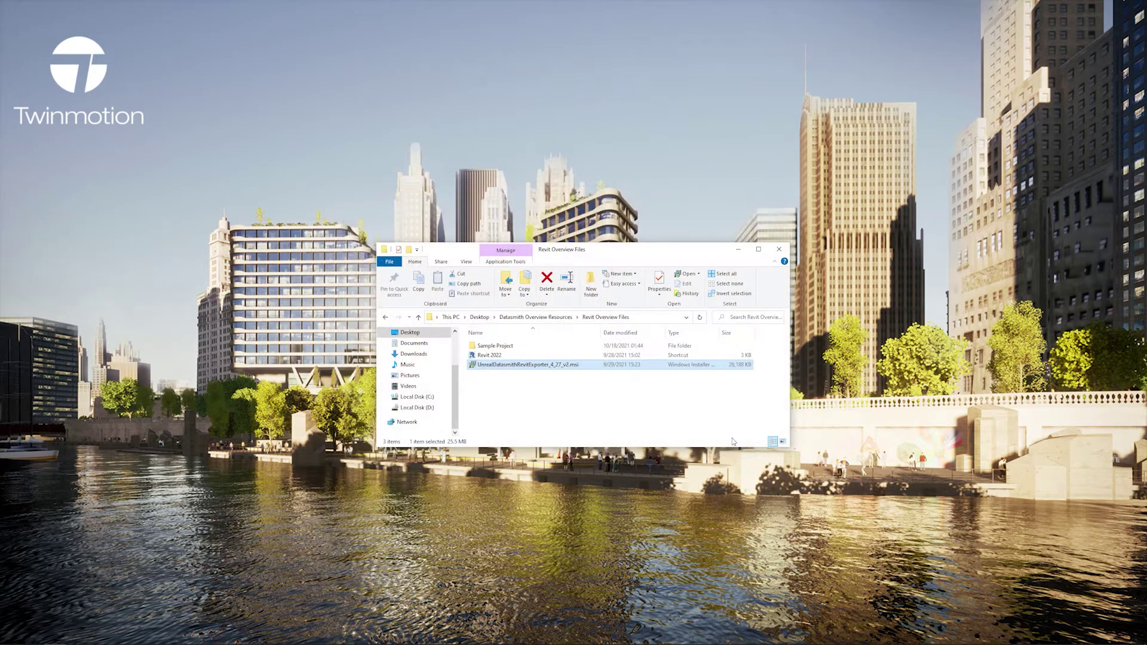
Open rac_basic_sample_project.rvt and display its From Yard 3D view.
double_click(495, 346)
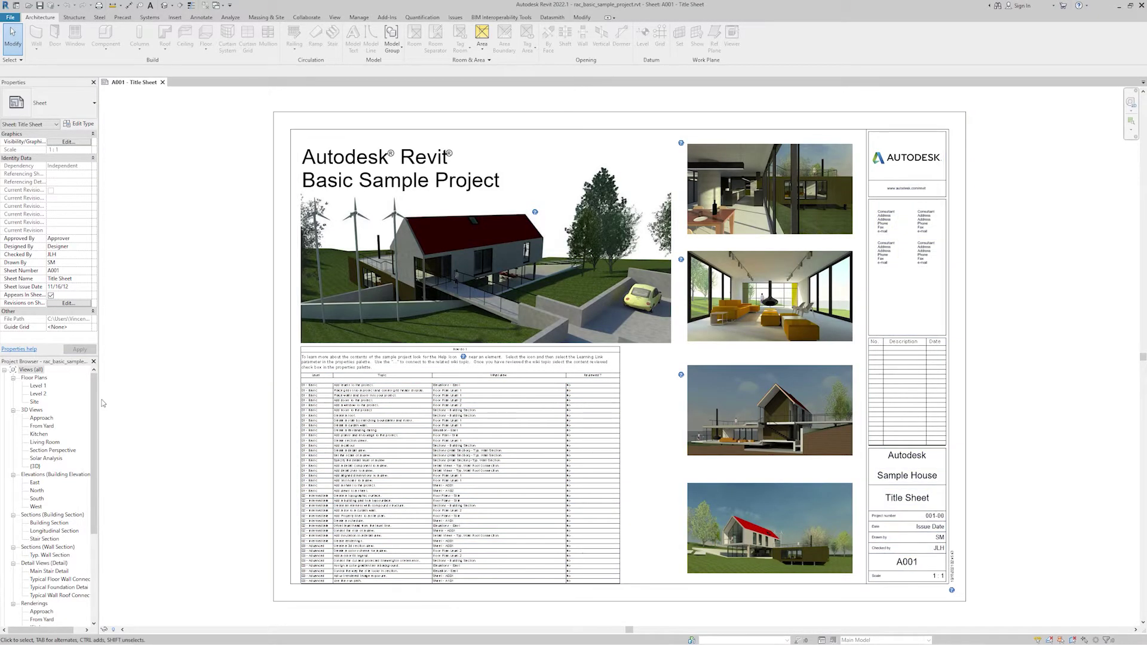
double_click(49, 427)
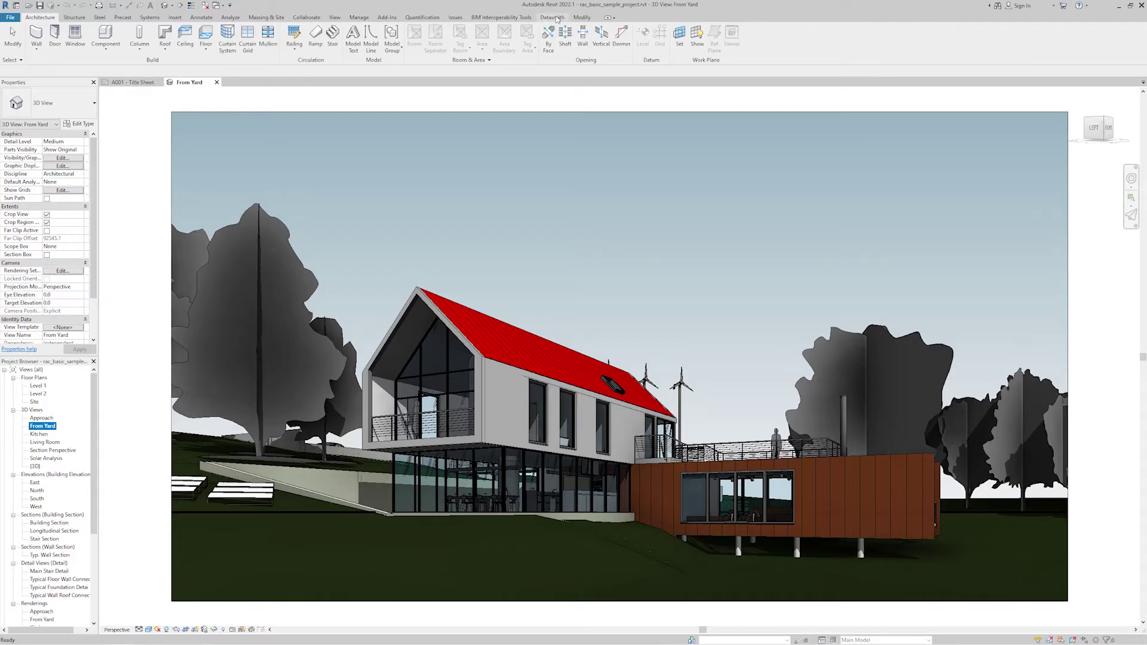
Show the Datasmith ribbon tab with its Direct Link and export tools.
click(552, 17)
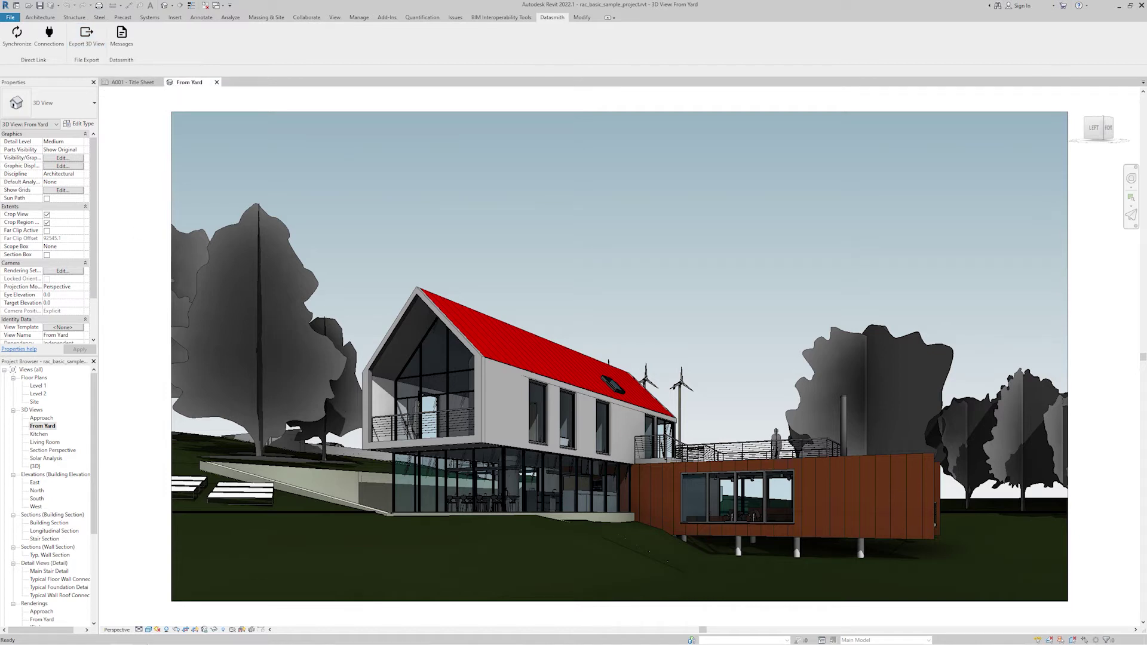
Switch to File Explorer and launch Twinmotion from the taskbar.
key(alt+Tab)
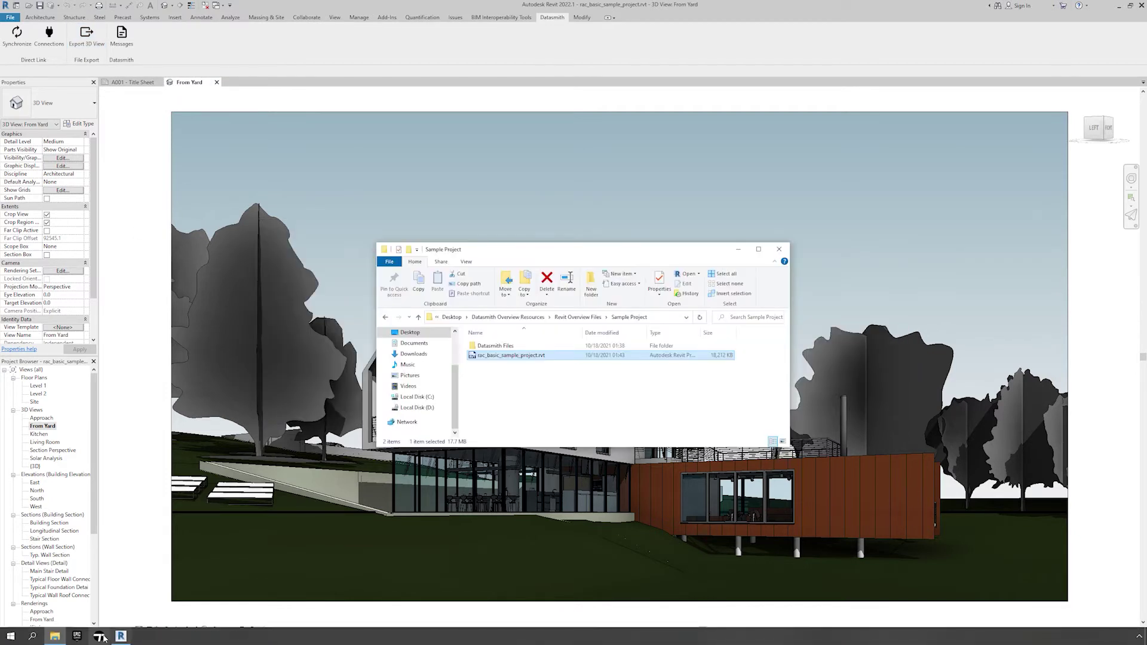
click(99, 637)
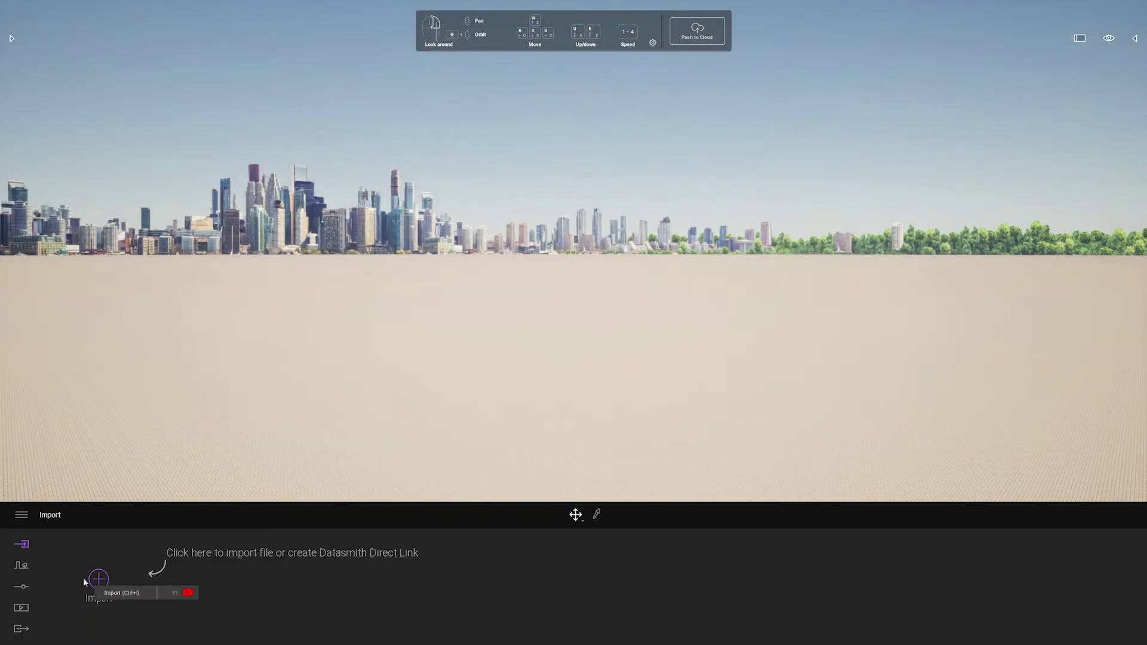
Create a Revit project Direct Link import using Collapse by material.
click(100, 579)
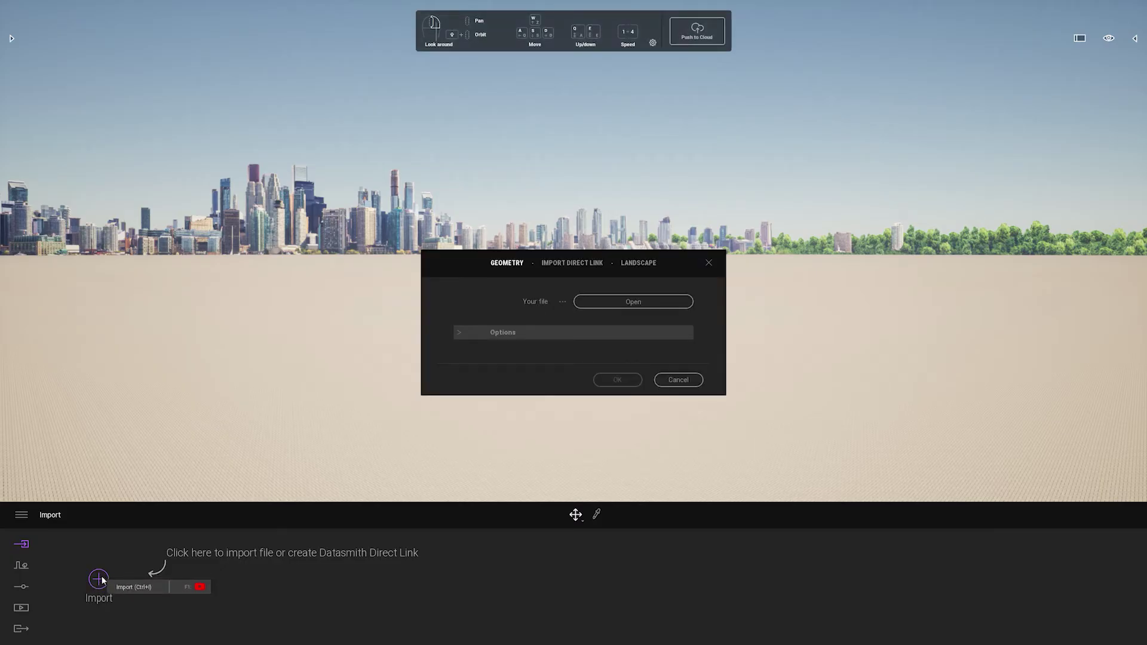
click(587, 266)
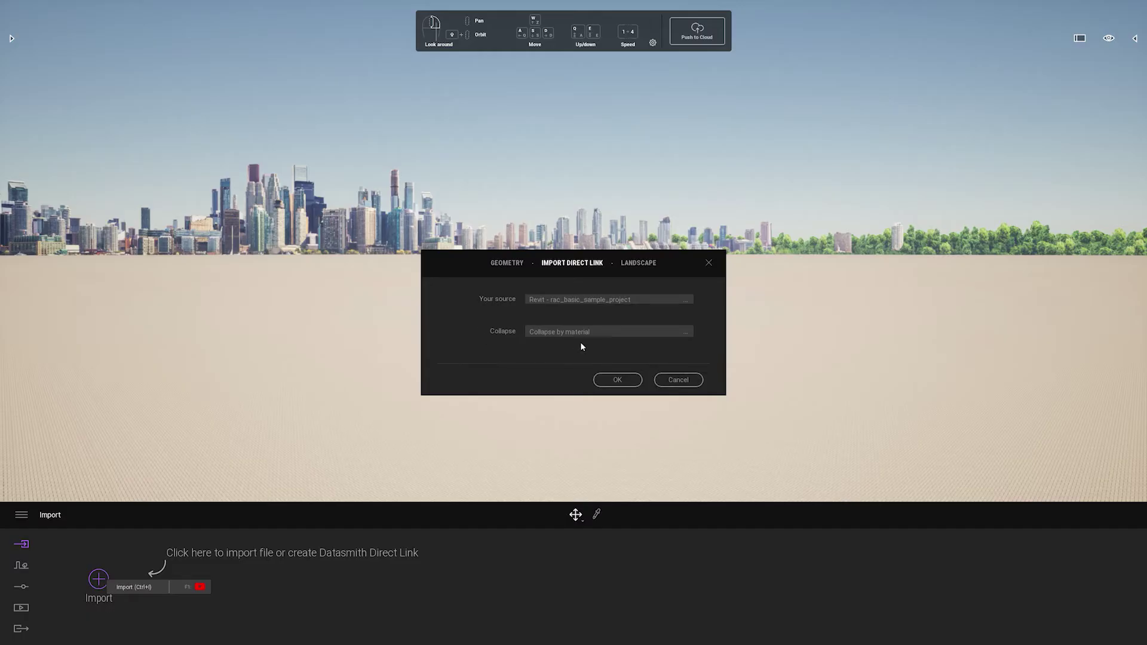
click(620, 380)
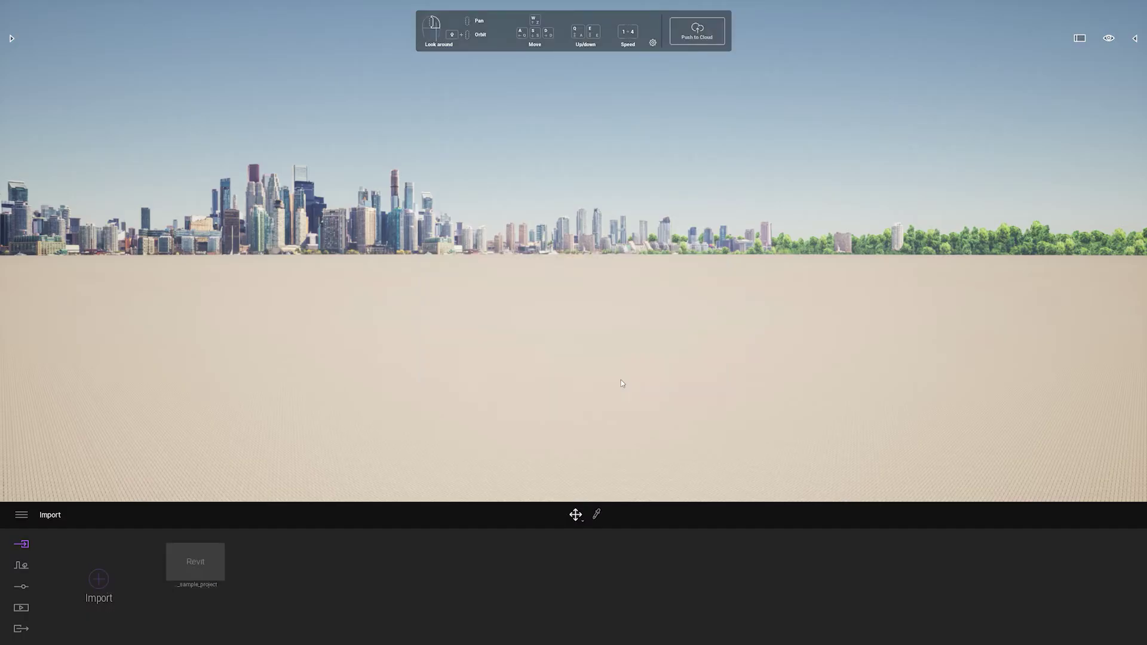
Synchronize the From Yard 3D view over Direct Link, dismissing the 3D-view warning.
key(alt+Tab)
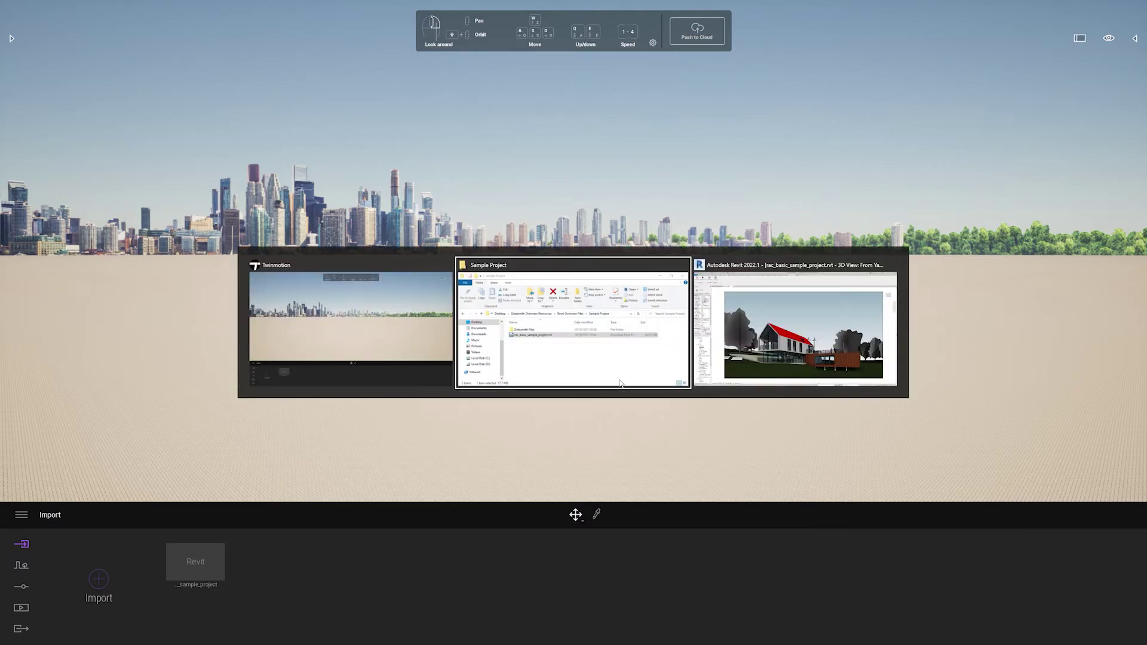
click(13, 42)
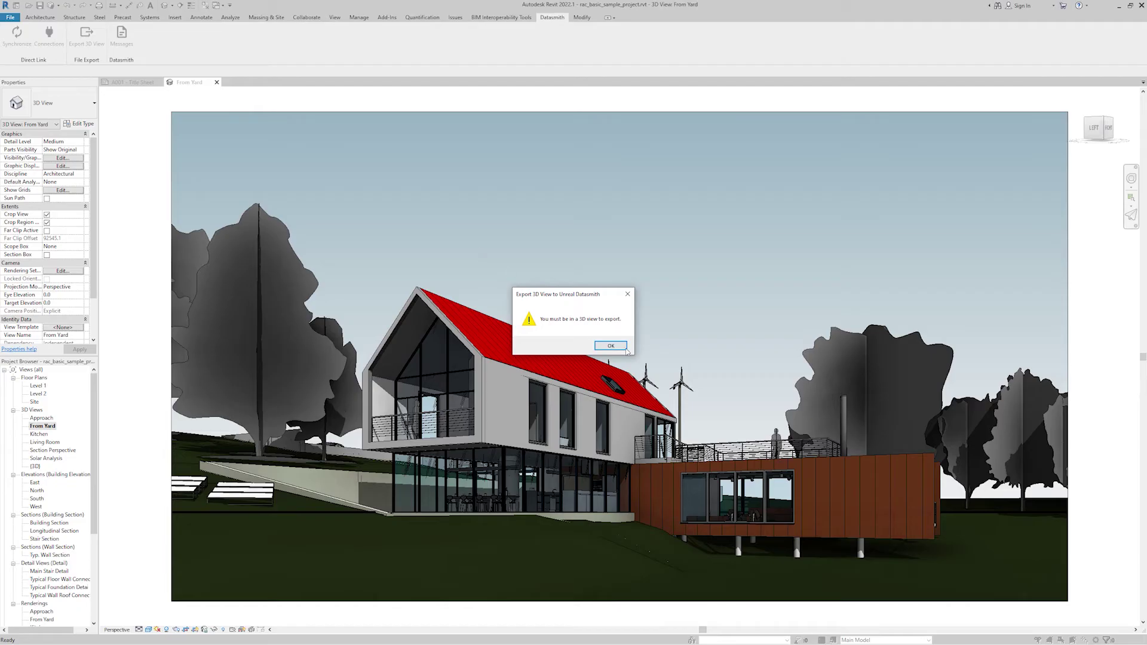
click(622, 349)
click(13, 42)
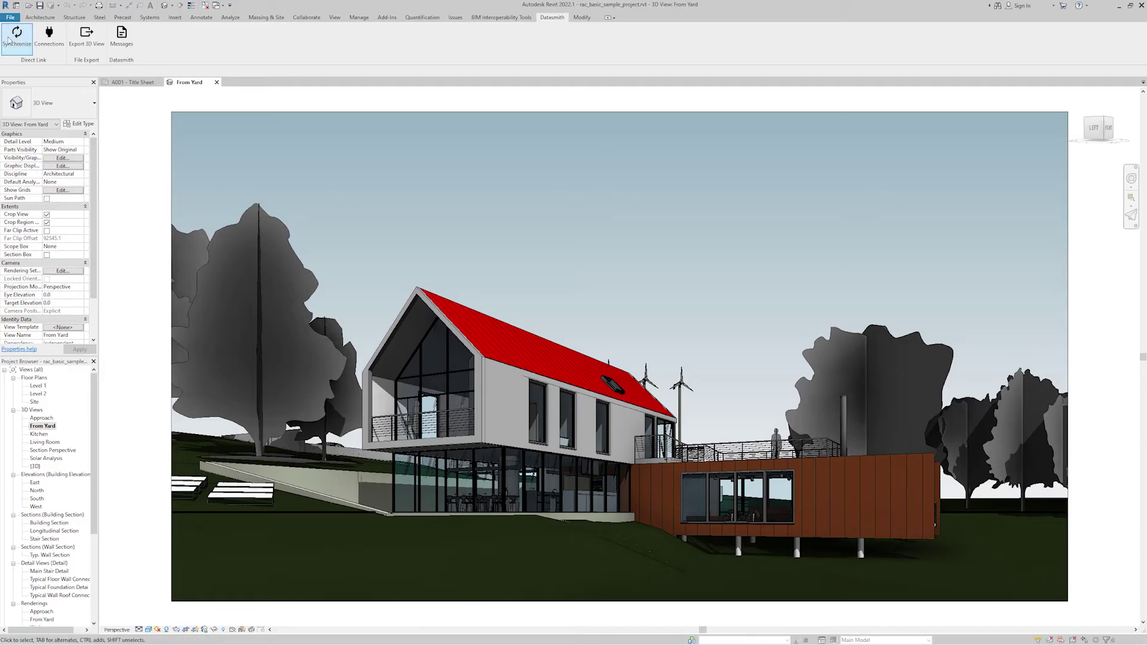
Frame rac_basic_sample_project from the Scene graph, hide Starting Ground, and view the house from above.
key(alt+Tab)
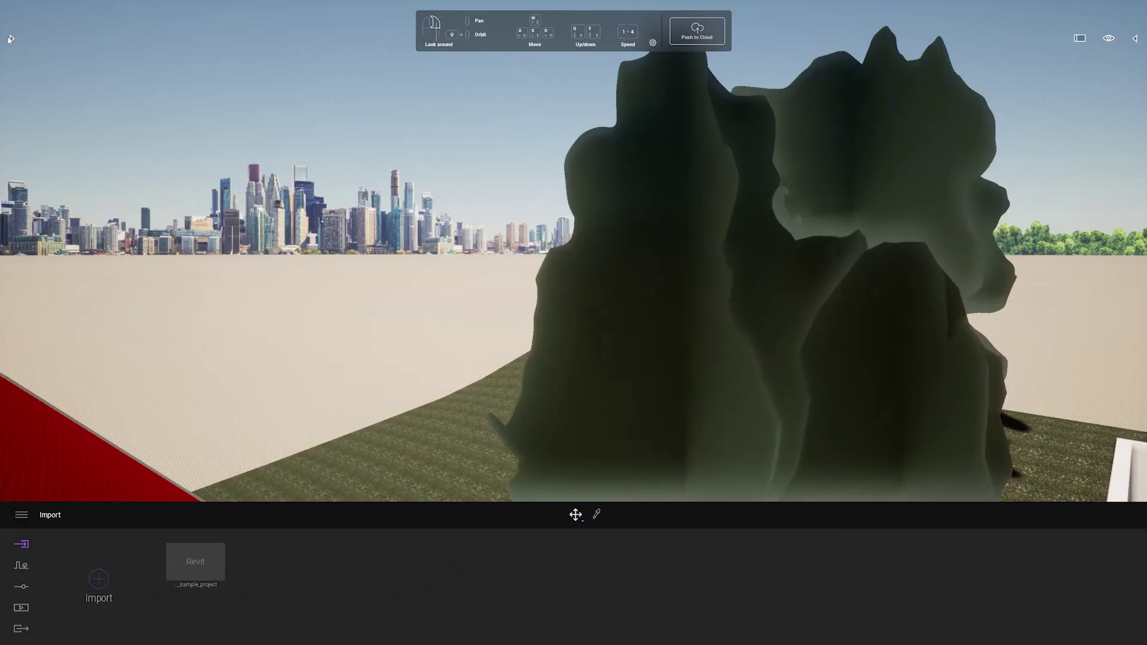
click(1136, 39)
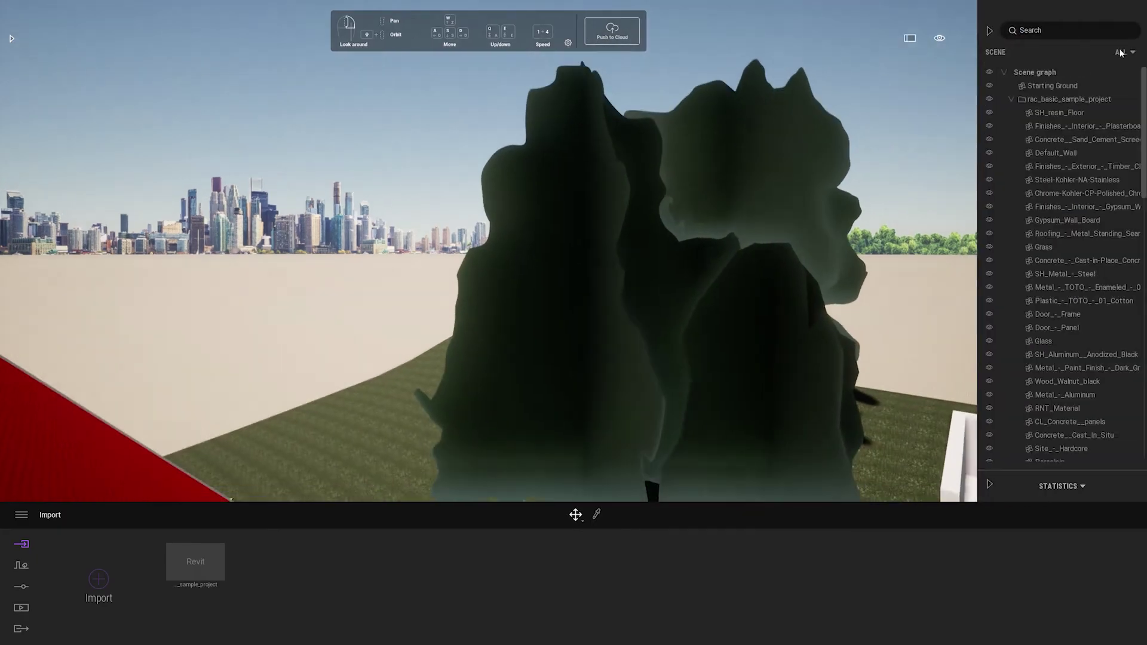
click(1074, 100)
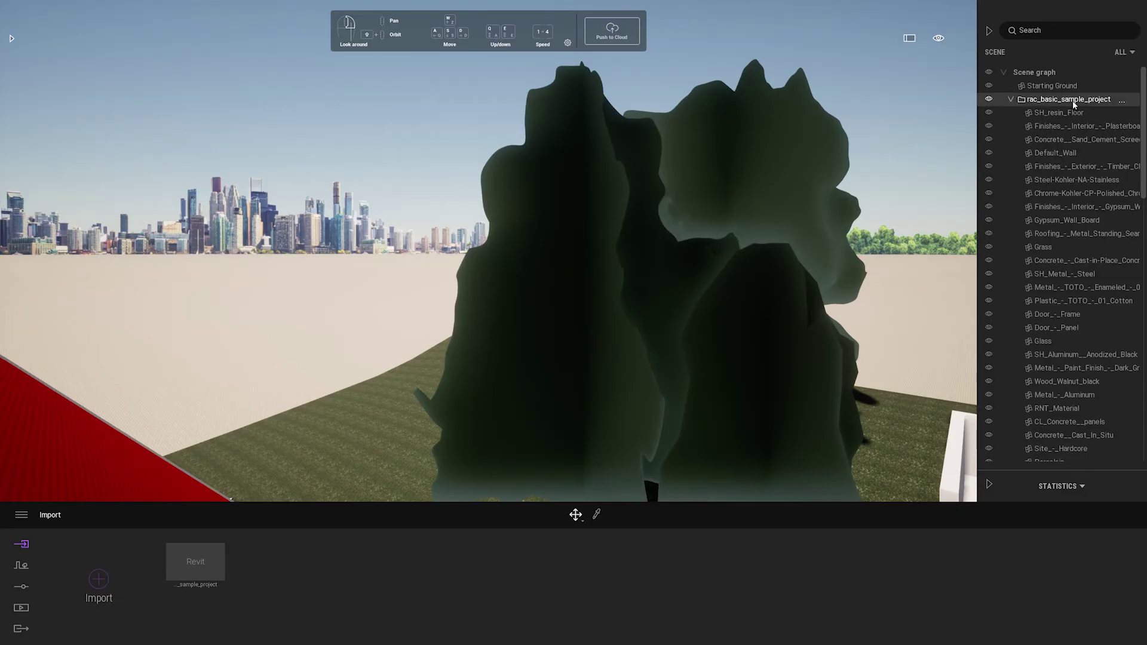
double_click(1074, 100)
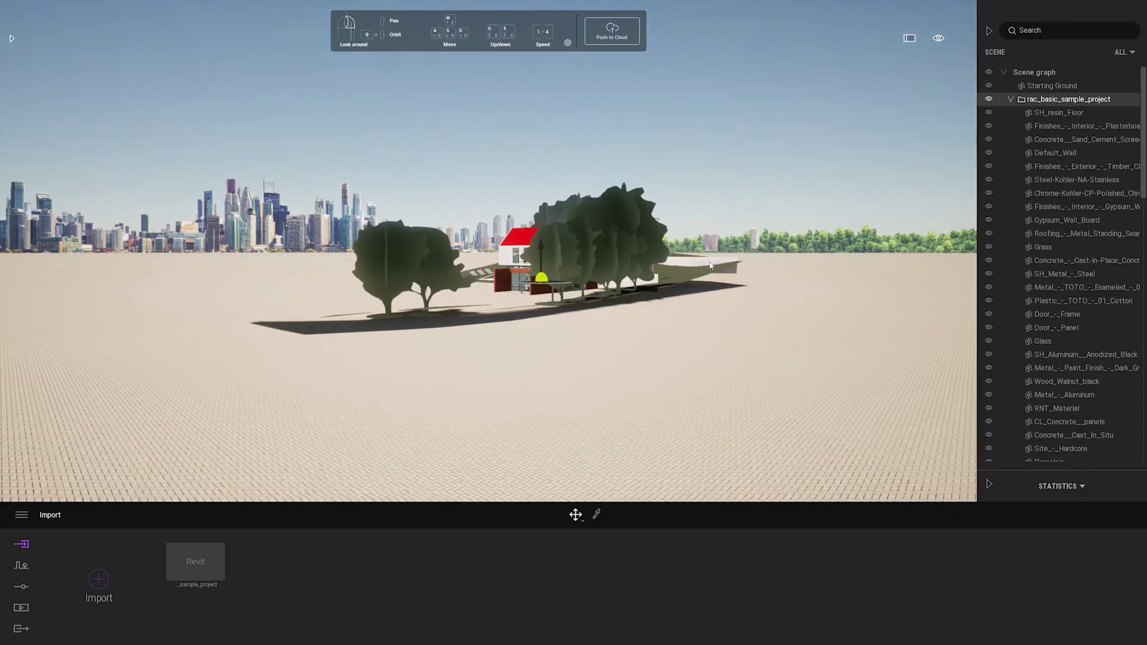
click(989, 86)
drag(478, 269, 260, 335)
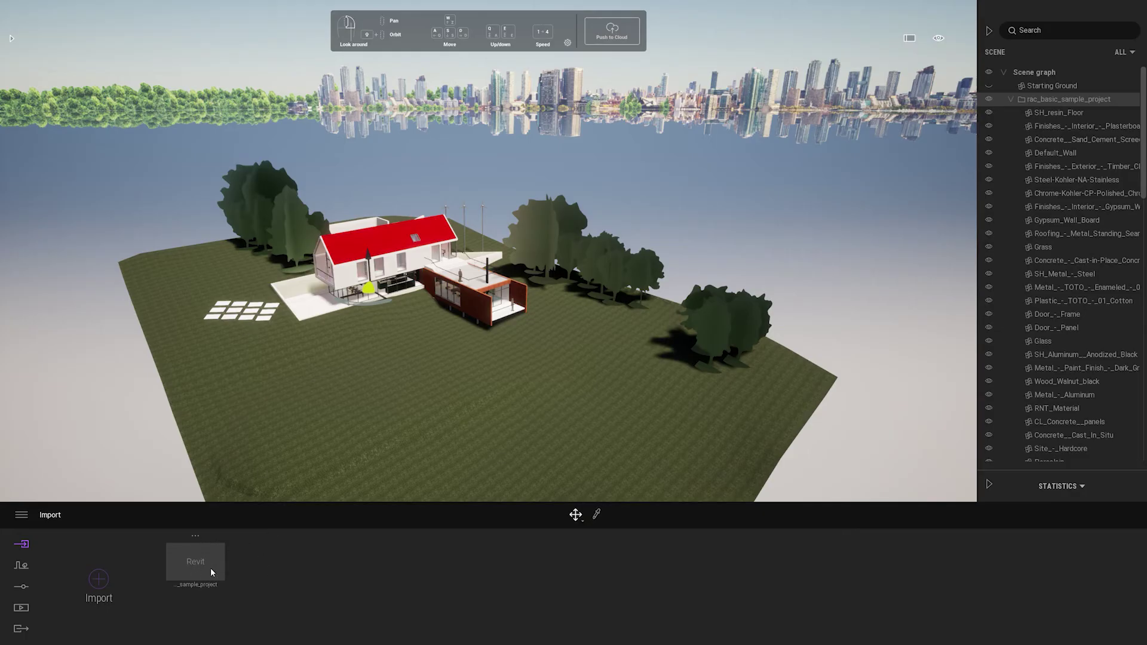
Delete the Revit Direct Link source tile from the Import panel.
right_click(195, 538)
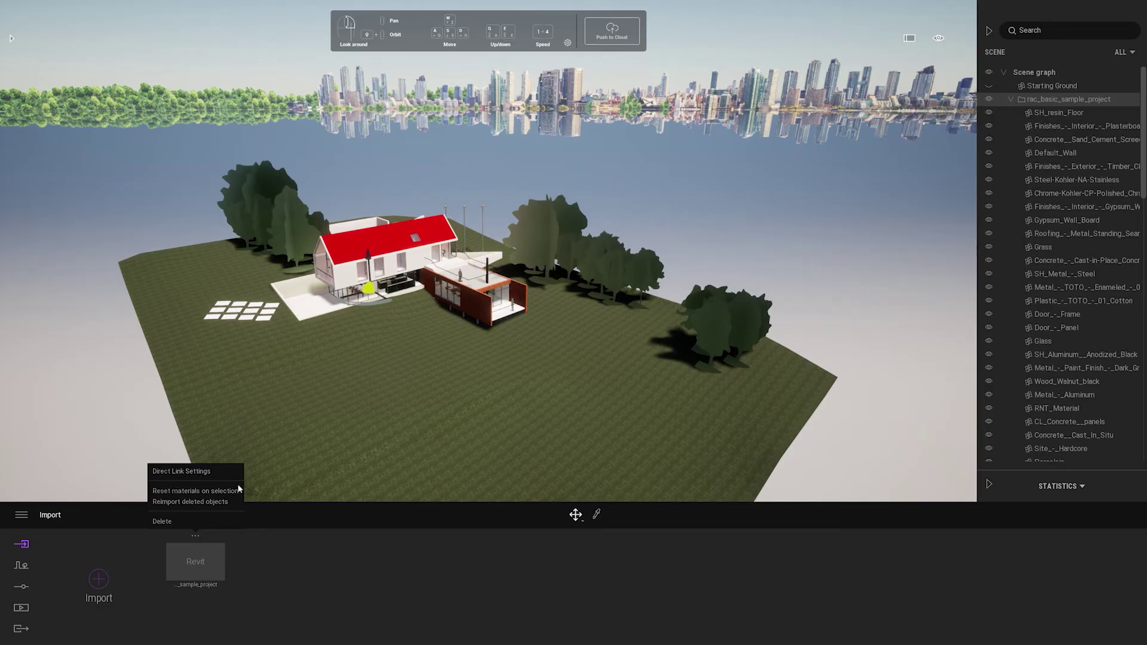
click(314, 591)
click(177, 521)
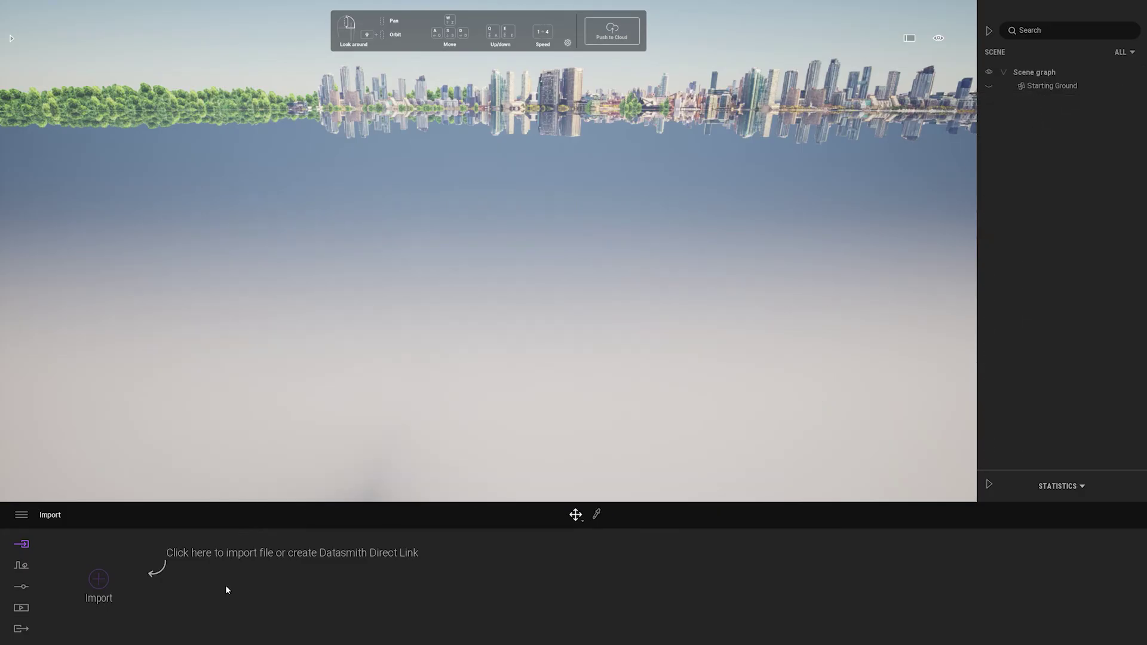
Browse to Desktop > Datasmith Overview Resources > Revit Overview Files > Sample Project > Datasmith Files.
click(100, 581)
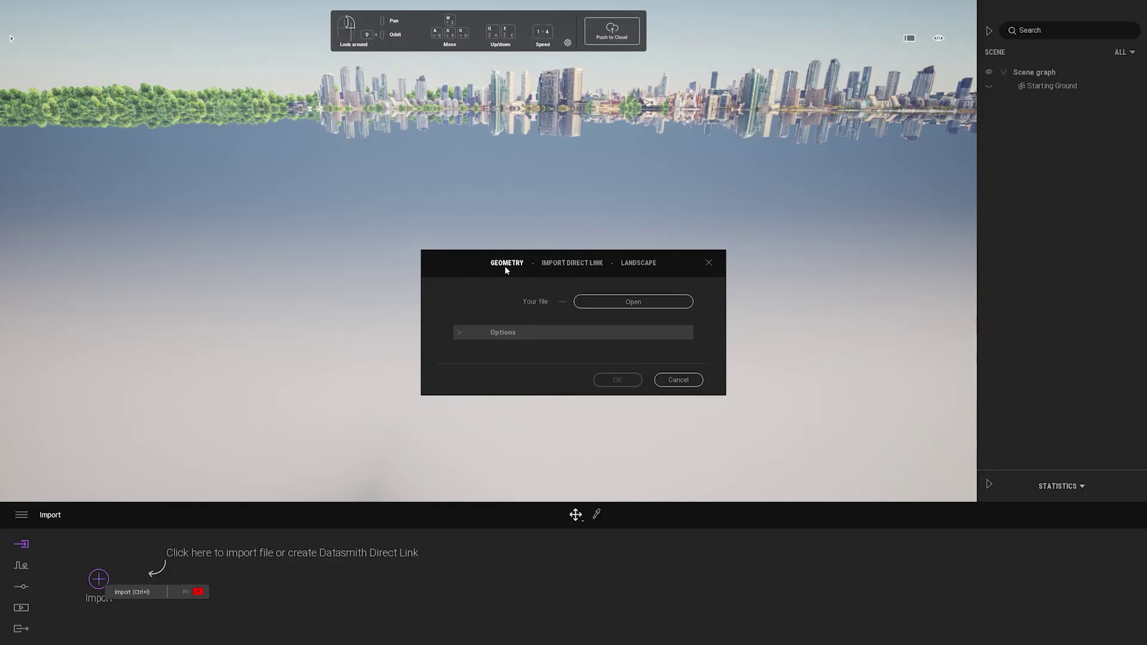
click(622, 303)
click(34, 111)
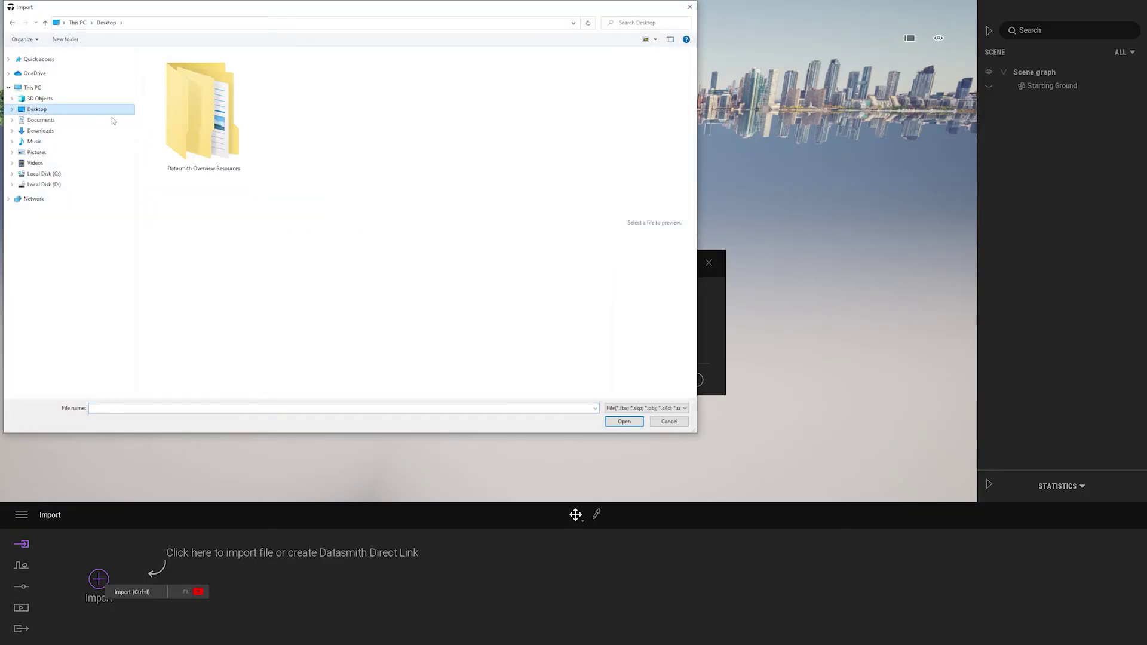
double_click(175, 123)
double_click(173, 84)
double_click(172, 67)
double_click(173, 67)
Import the From_Yard .udatasmith file collapsed by material.
click(175, 76)
click(623, 422)
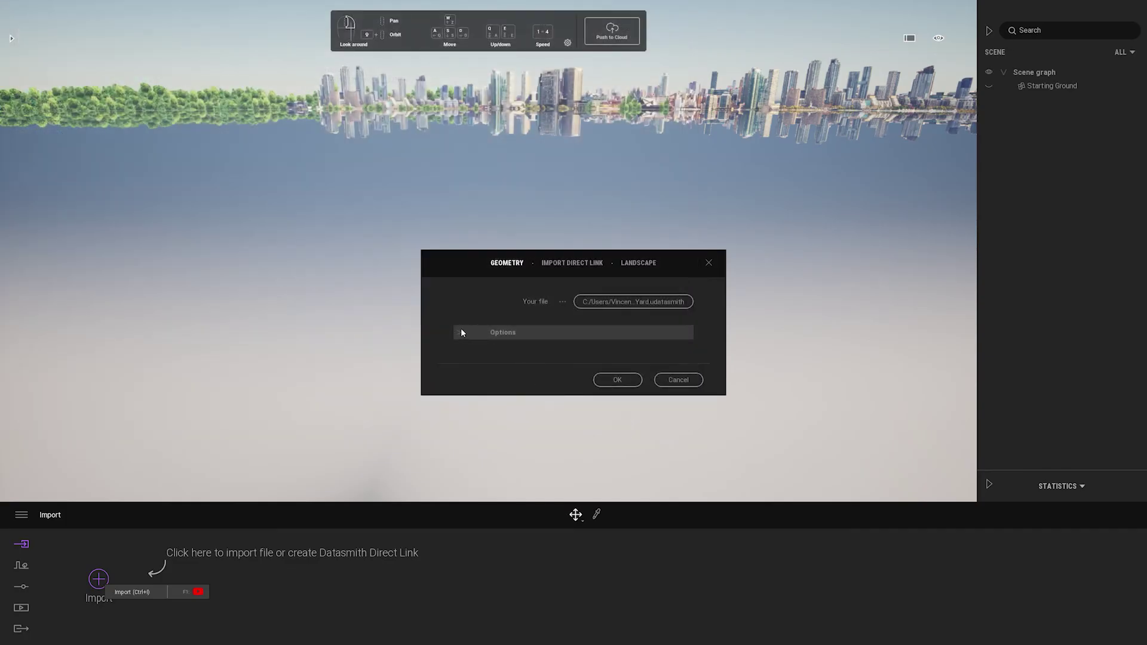
click(459, 332)
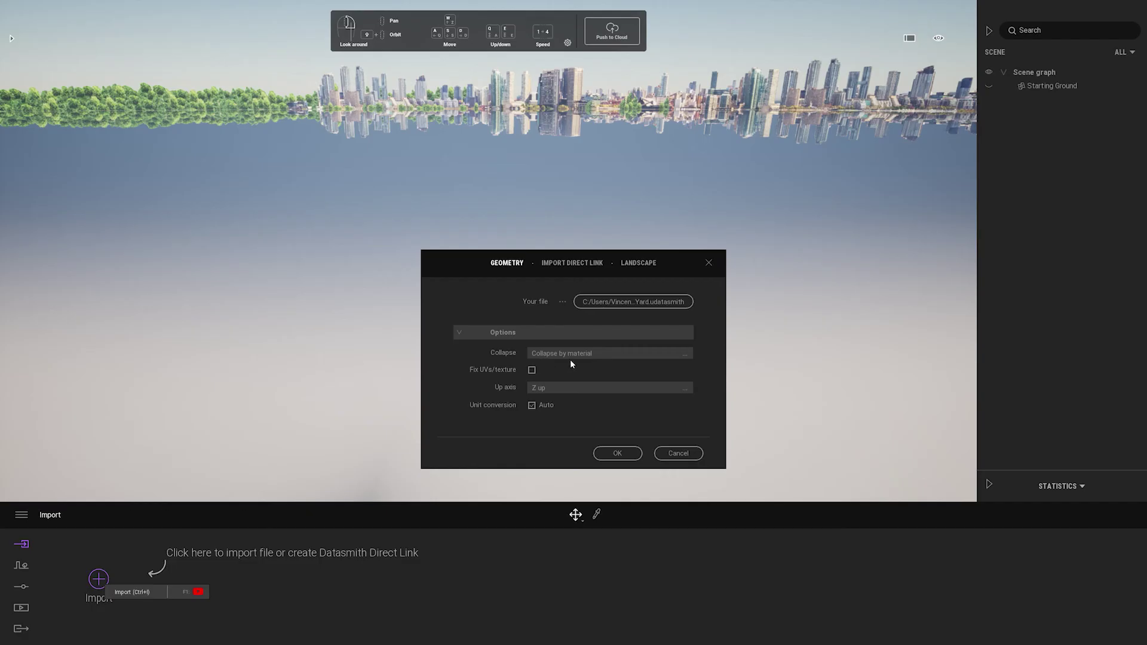
click(616, 455)
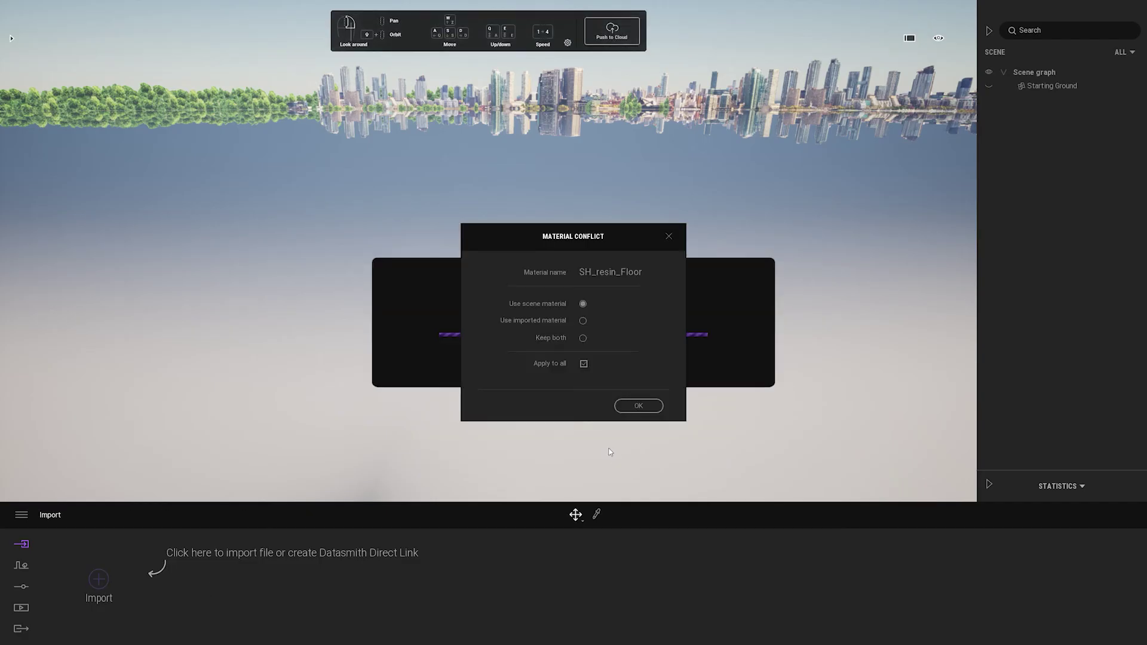
Resolve the SH_resin_Floor conflict with Use scene material for all, then check the UDATASMITH tile's menu.
click(627, 409)
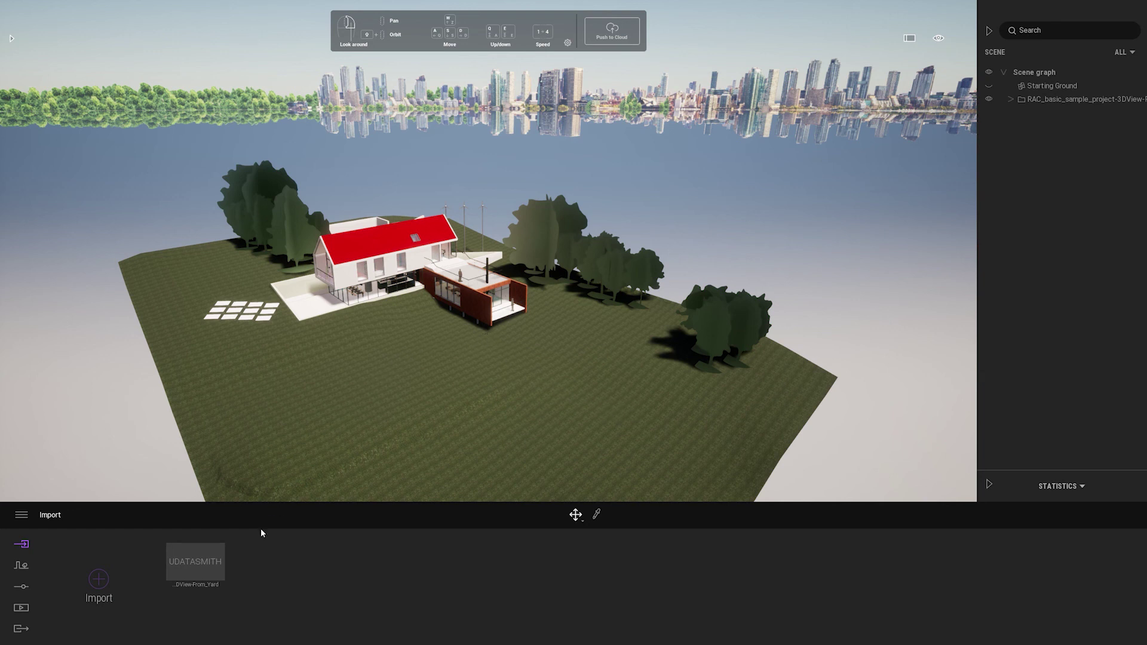
mouse_move(199, 541)
click(188, 535)
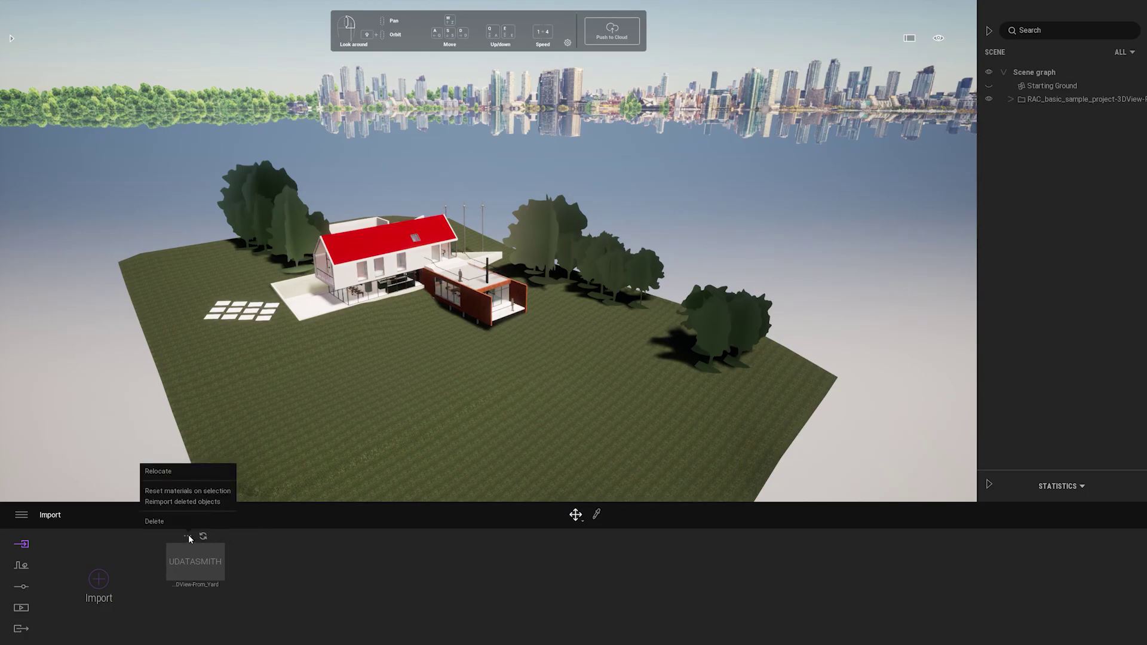
click(333, 563)
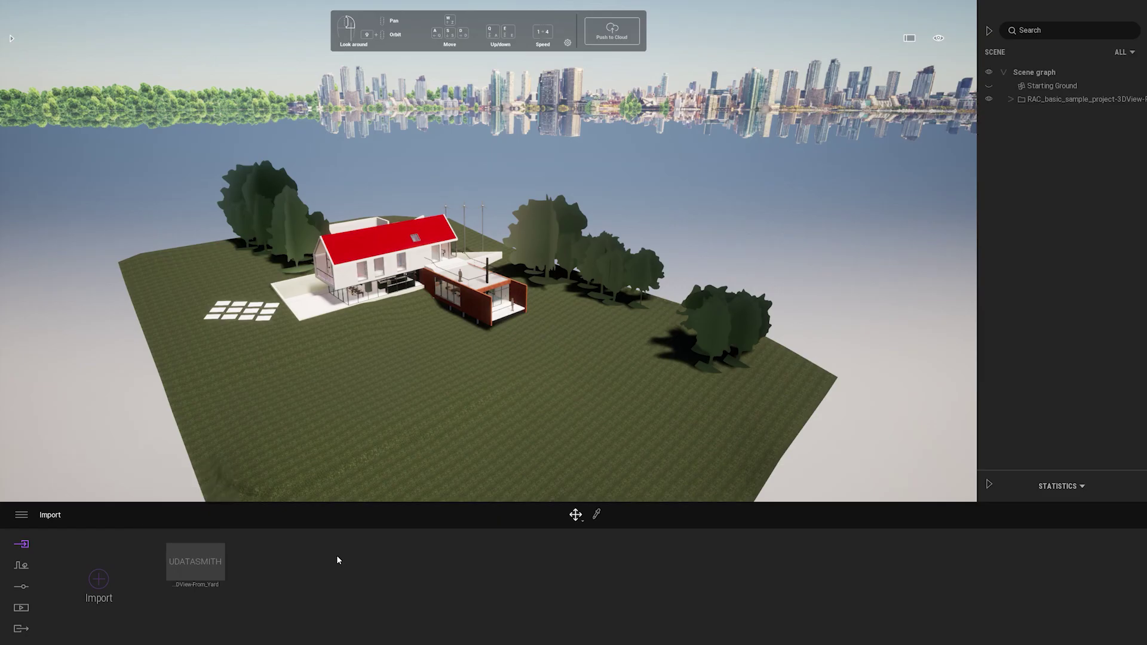